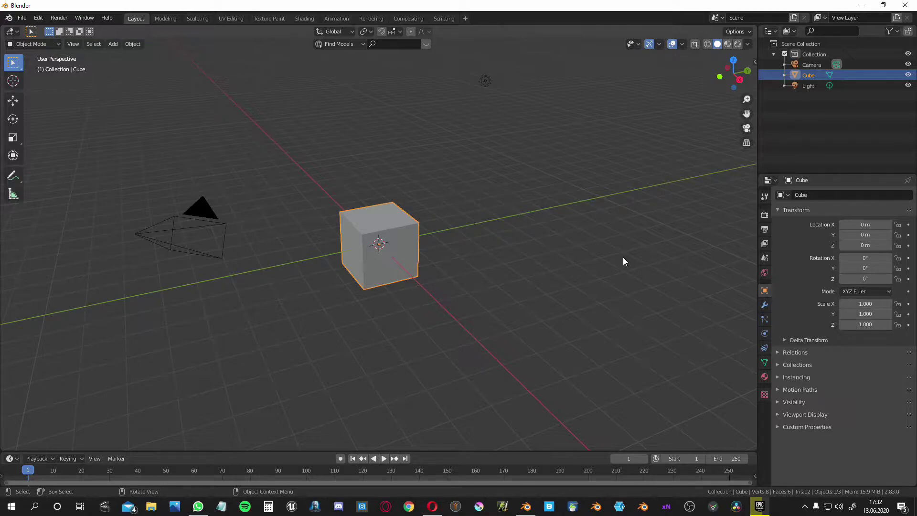
Bring up the LilySurfaceScrapper GitHub repository page in Opera and scroll through it
click(432, 508)
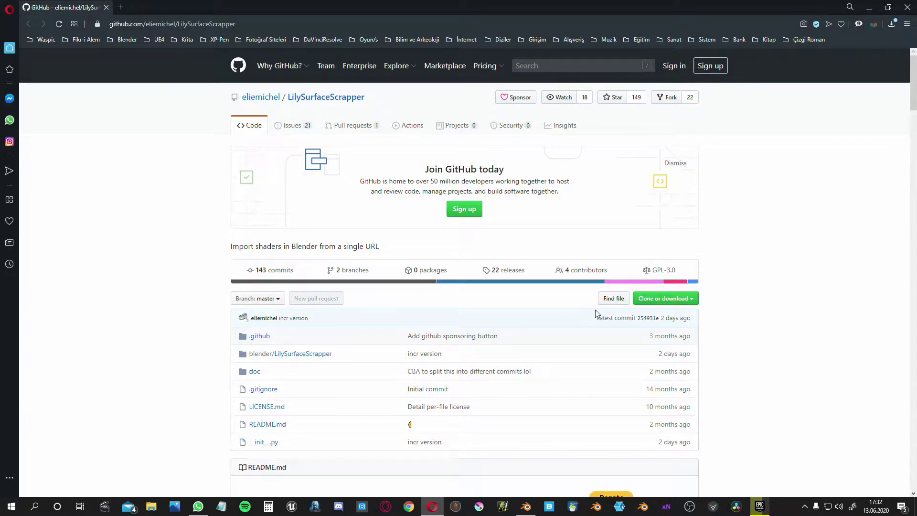
scroll(714, 317, down, 2)
scroll(736, 318, up, 2)
Back in Blender, view the Add-ons page of Preferences, then close Preferences
click(525, 506)
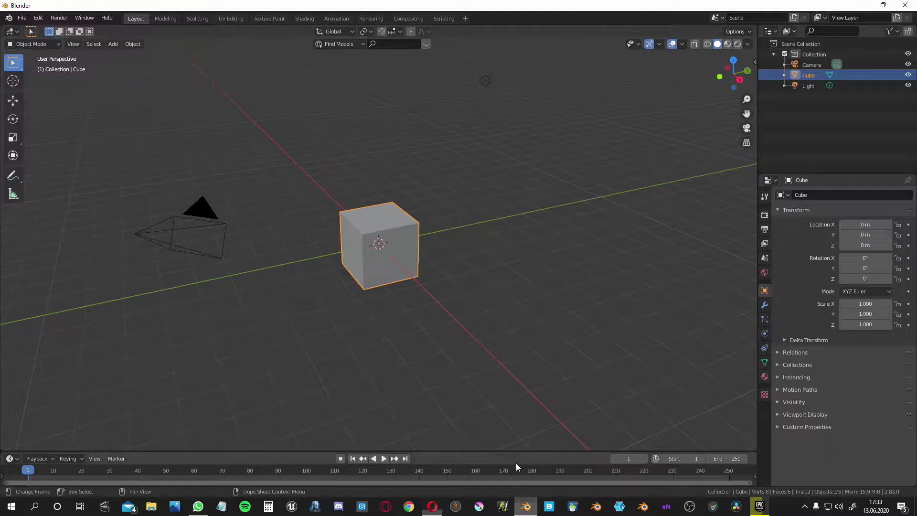
click(38, 18)
click(61, 166)
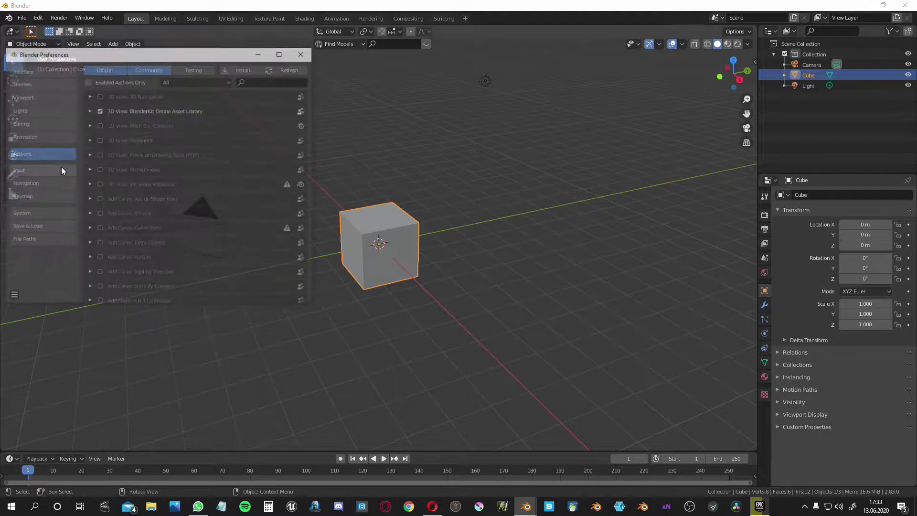
click(304, 53)
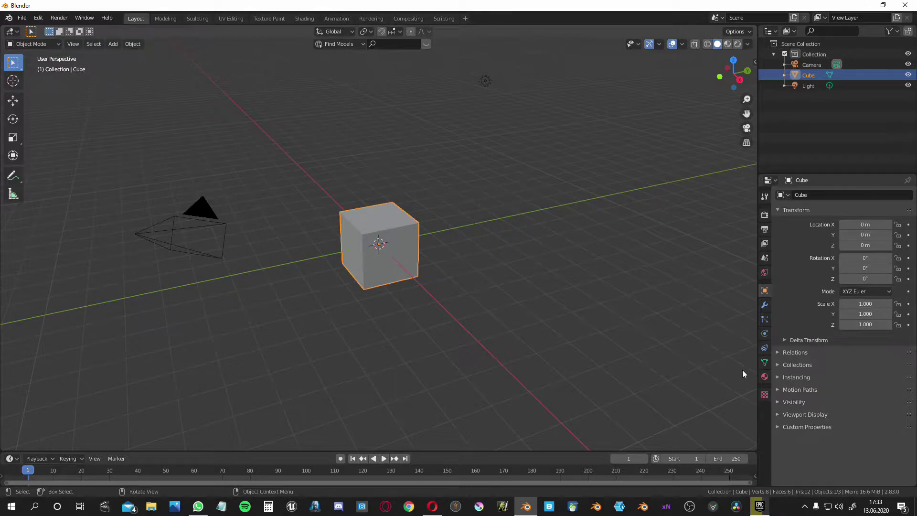
Show the cube's Material properties with the Surface and Settings panels collapsed
click(764, 376)
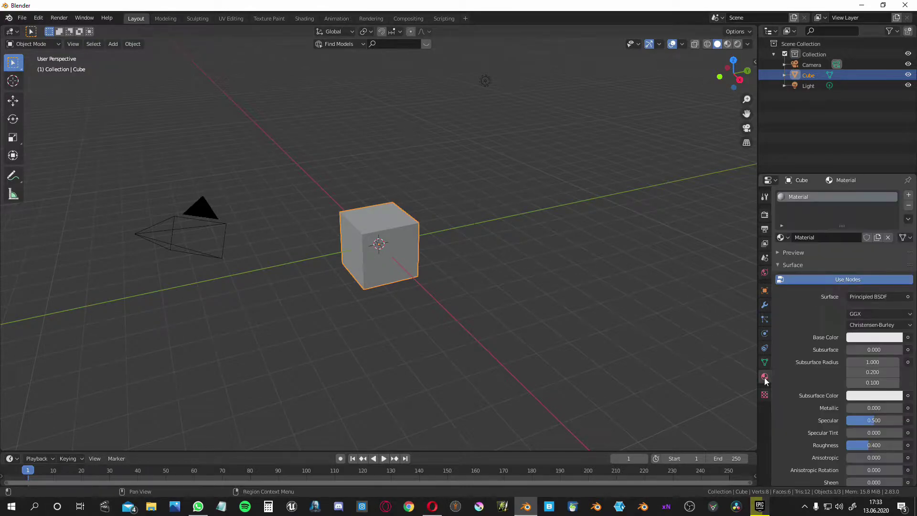
click(778, 266)
click(780, 290)
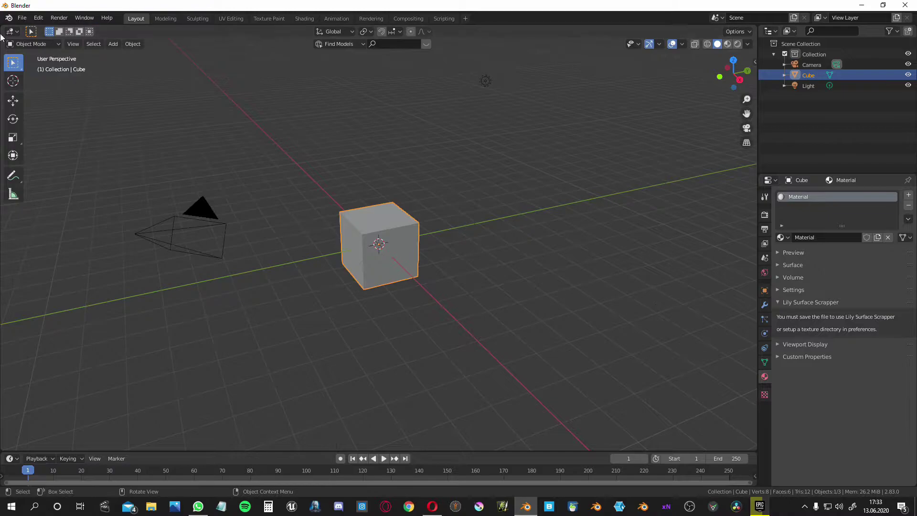
Save the scene as lilydeneme.blend
click(22, 18)
click(29, 99)
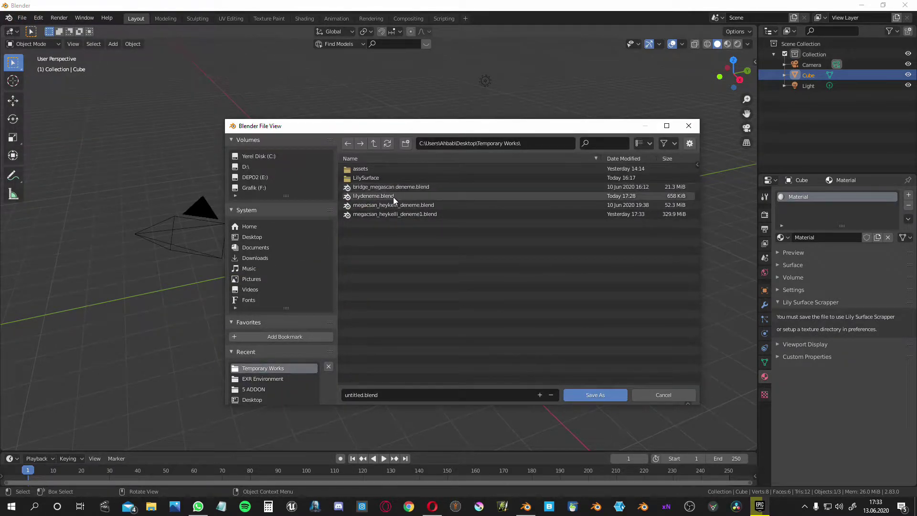
click(394, 196)
click(590, 395)
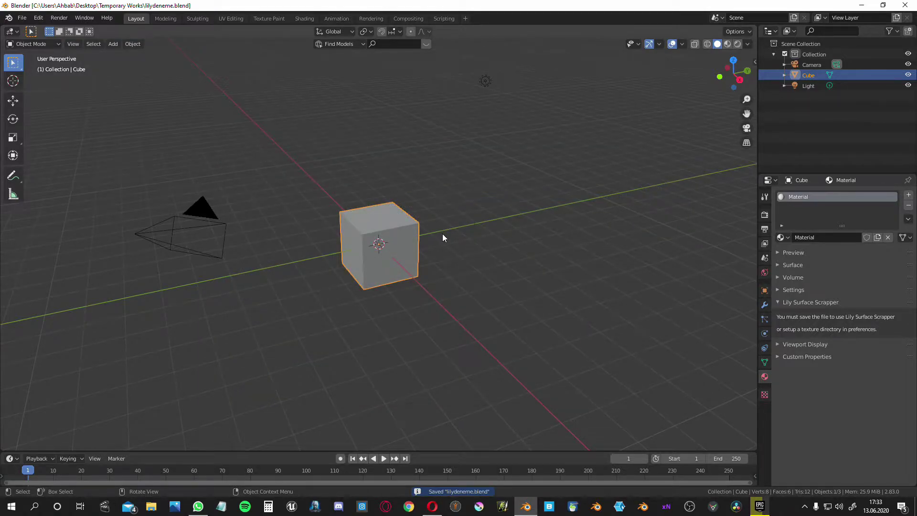
Subdivide the cube into a smooth-shaded sphere and reopen the Lily Surface Scrapper panel
key(ctrl+5)
scroll(444, 234, up, 5)
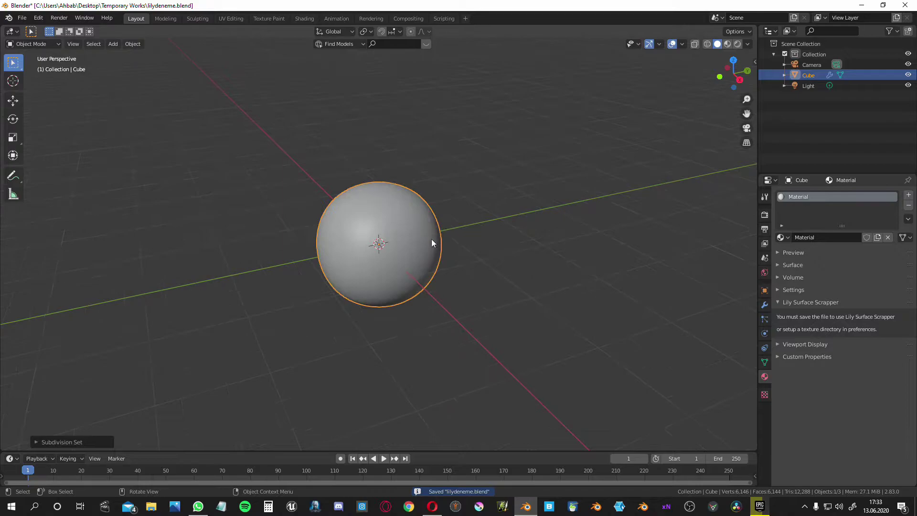
scroll(419, 249, up, 2)
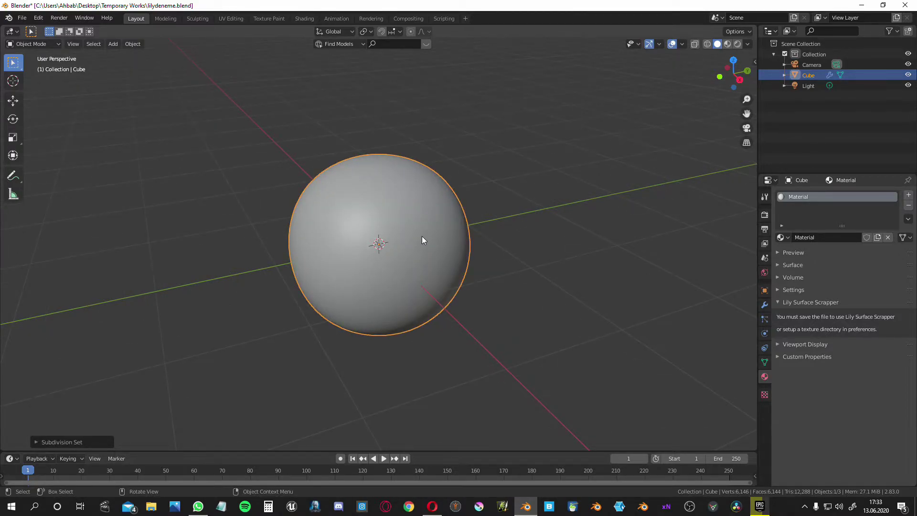
right_click(422, 236)
click(422, 236)
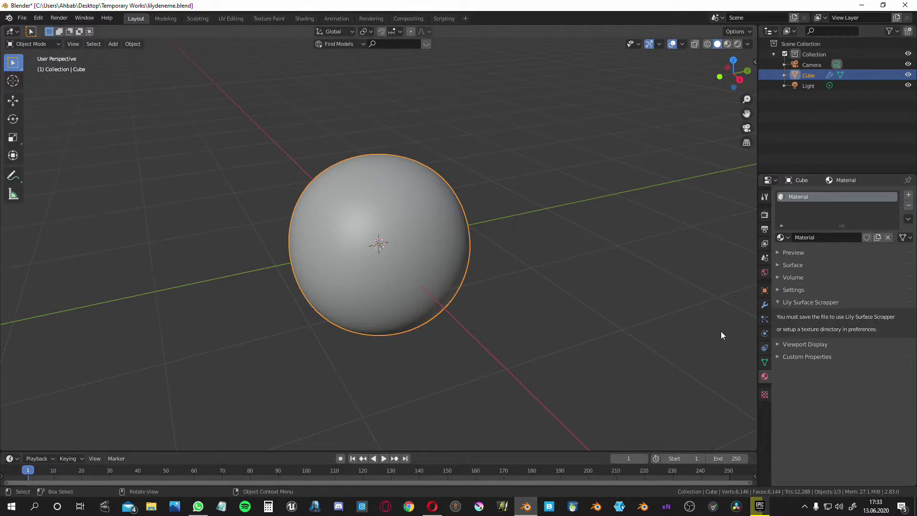
click(776, 302)
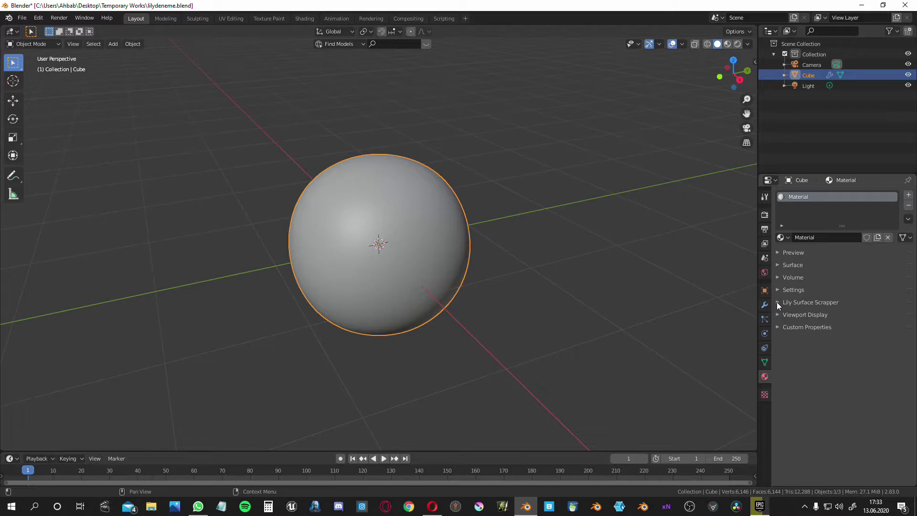
click(777, 301)
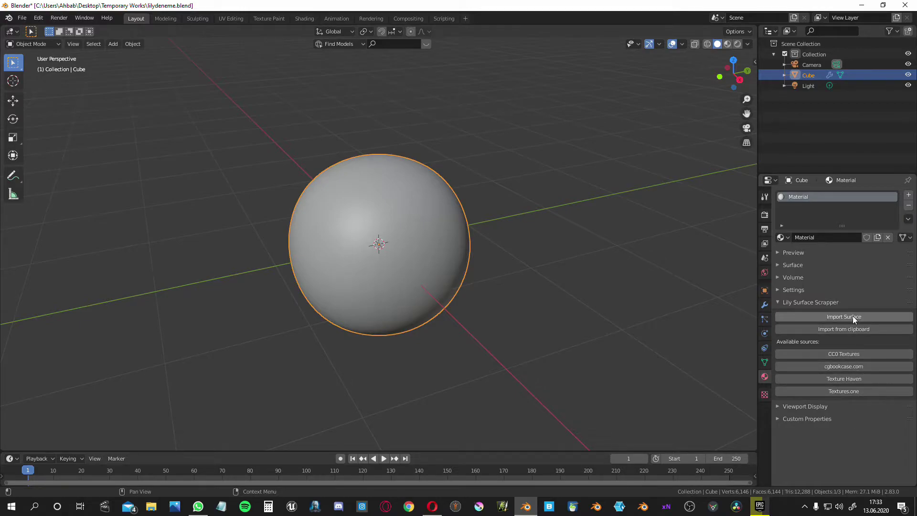
Search cgbookcase.com for 'rock' and open the Rock 04 texture page
click(844, 366)
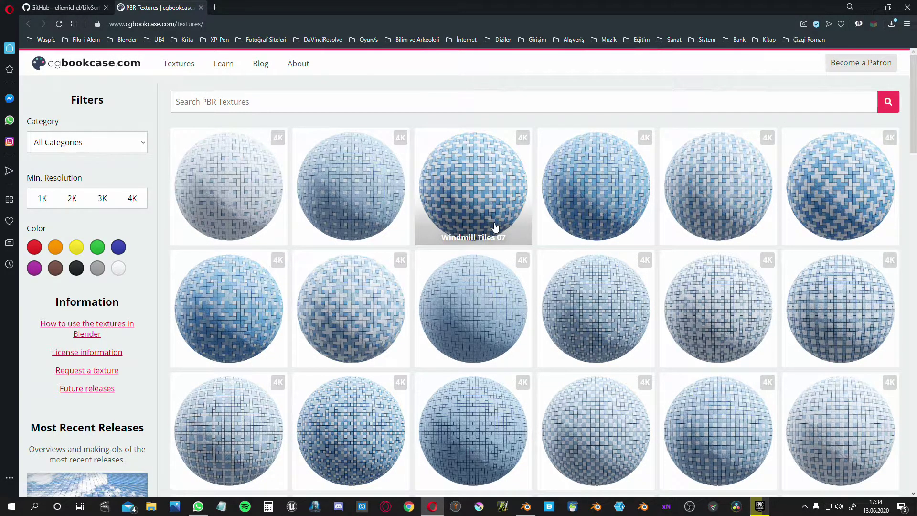
scroll(440, 219, down, 5)
scroll(442, 242, up, 5)
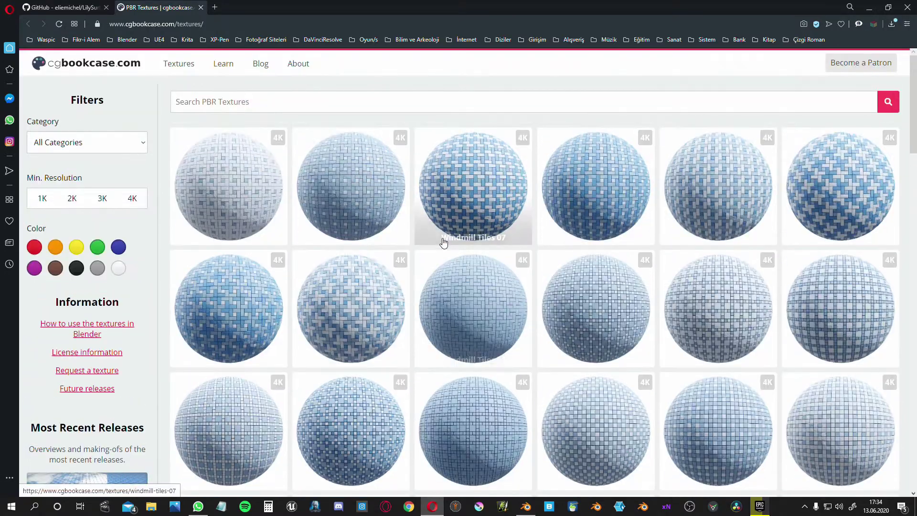
click(244, 102)
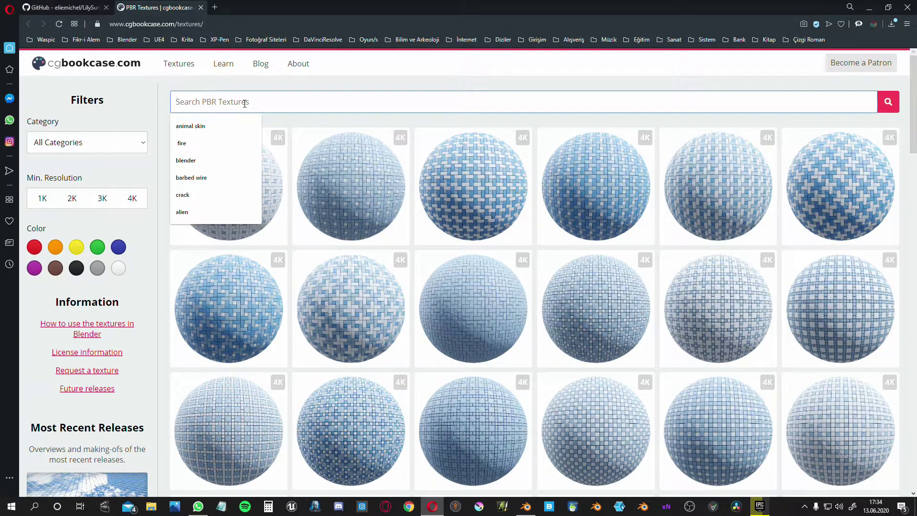
text(rock)
key(Return)
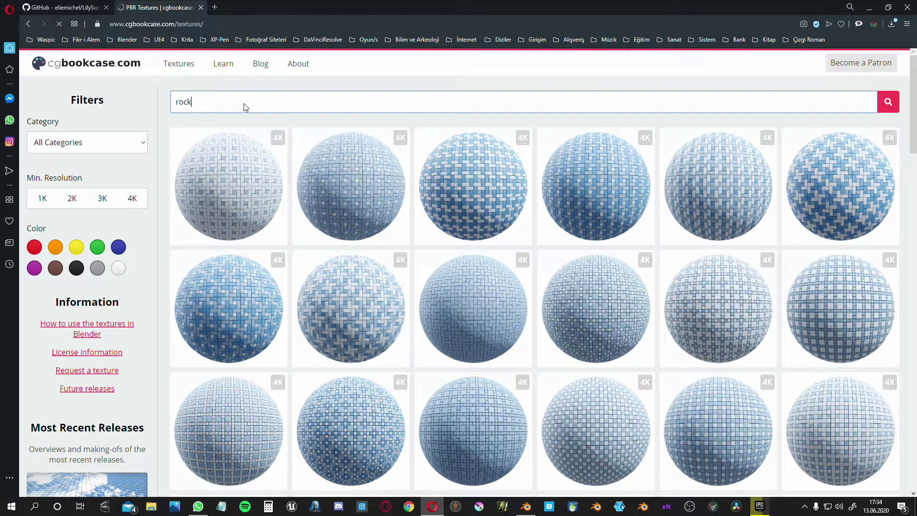
scroll(411, 333, down, 5)
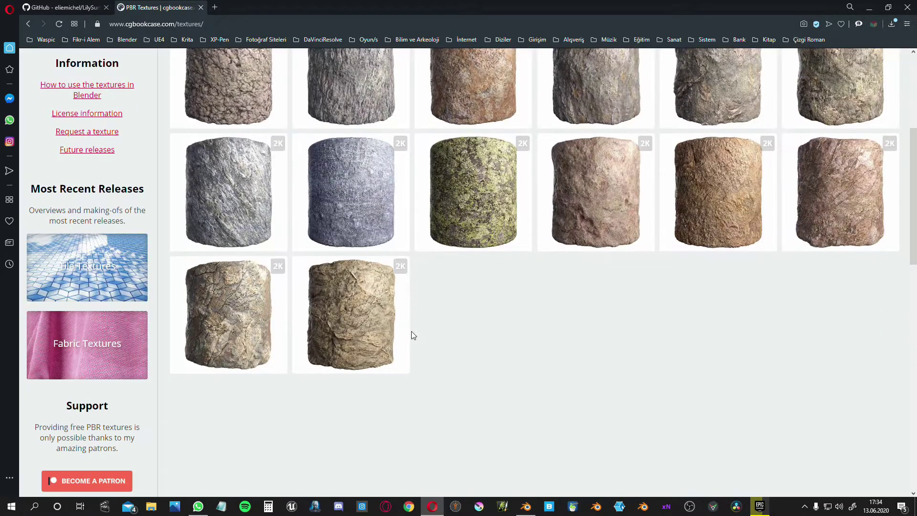
scroll(459, 326, up, 4)
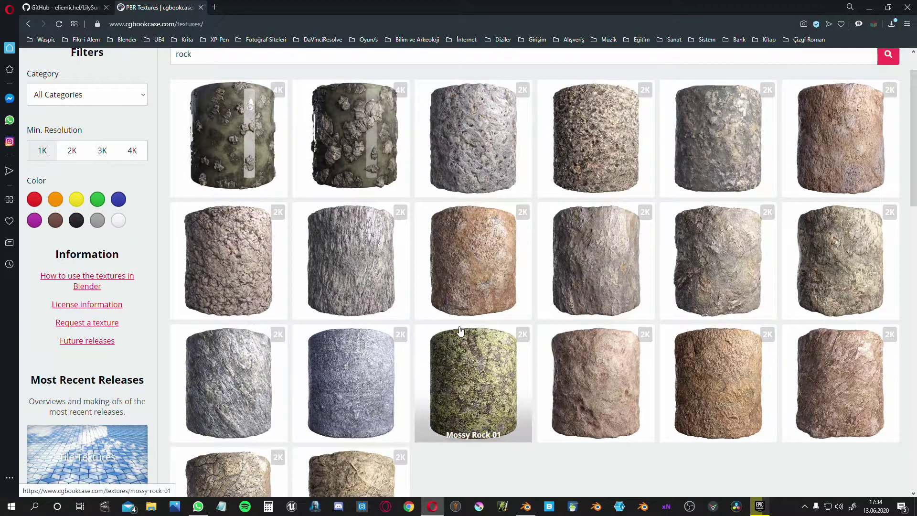
click(731, 267)
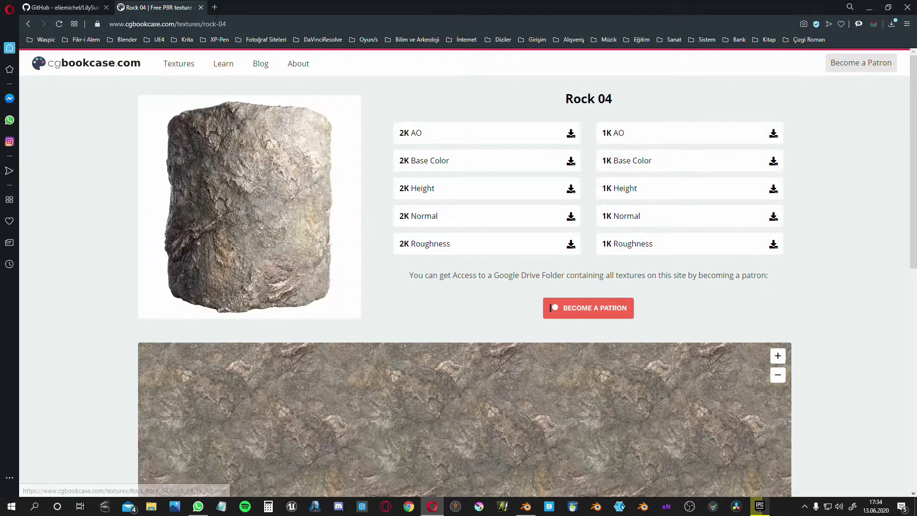
Copy the Rock 04 page address from the browser's address bar
click(205, 24)
right_click(205, 24)
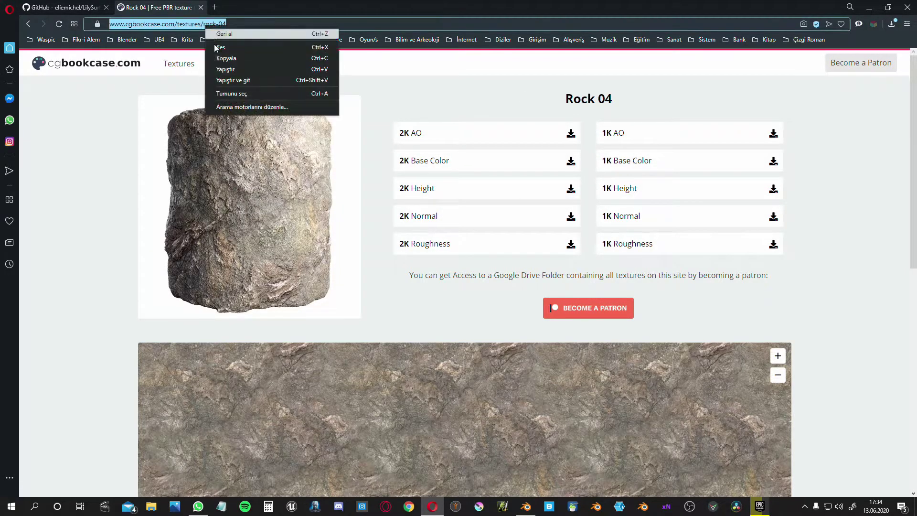
click(225, 58)
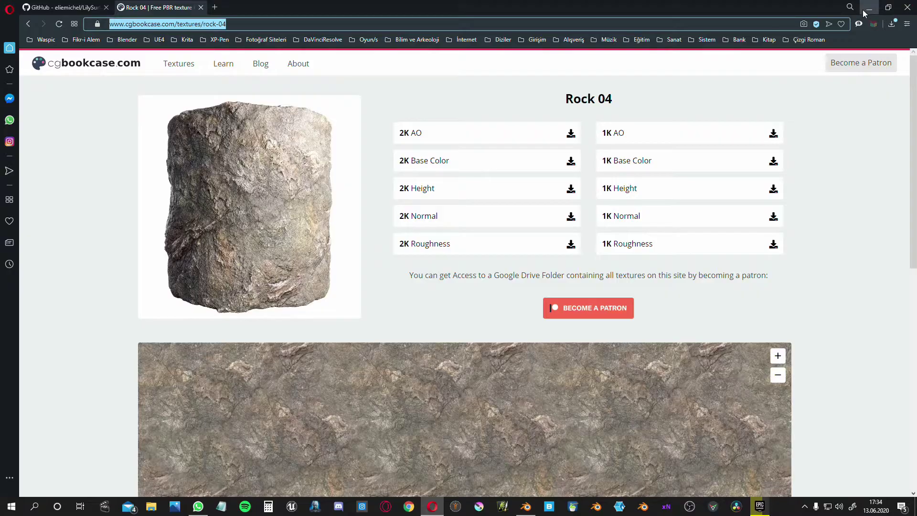
Import the copied Rock 04 URL via Lily Surface Scrapper's Import Surface, keeping the 2K variant
key(alt+Tab)
click(863, 317)
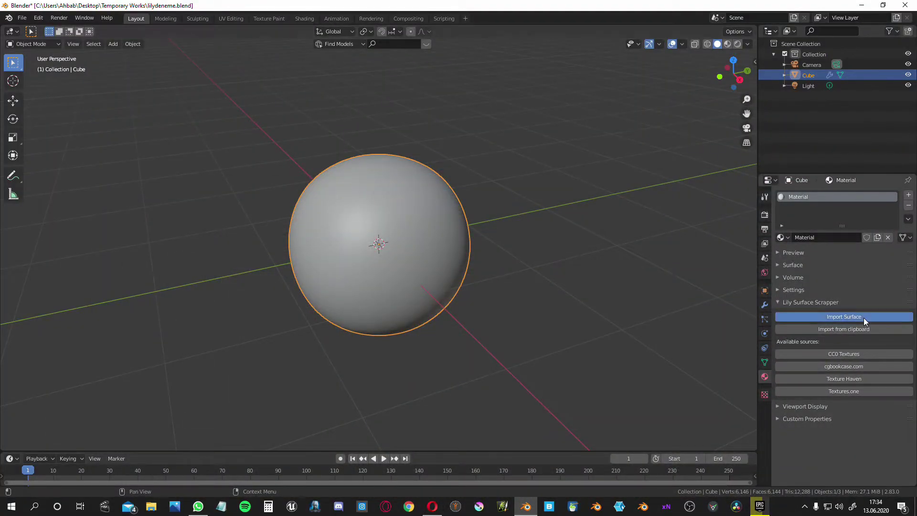
click(859, 334)
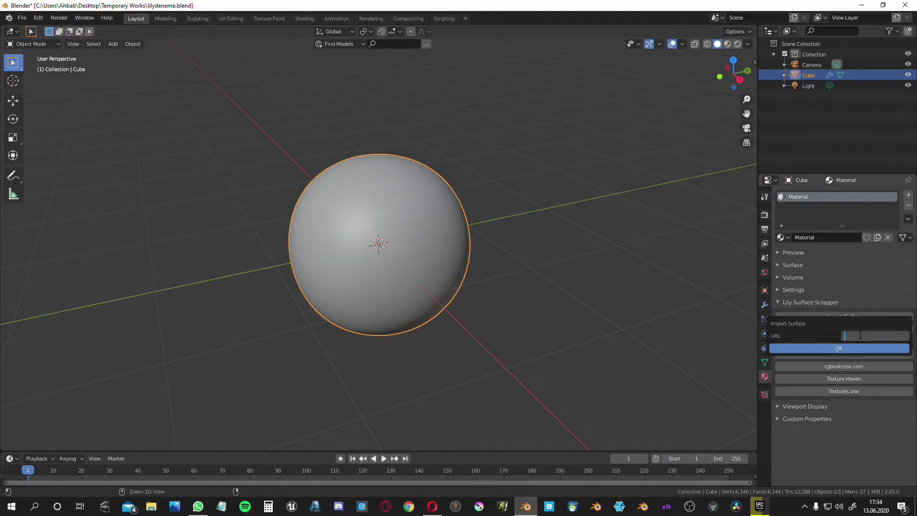
key(ctrl+v)
click(848, 350)
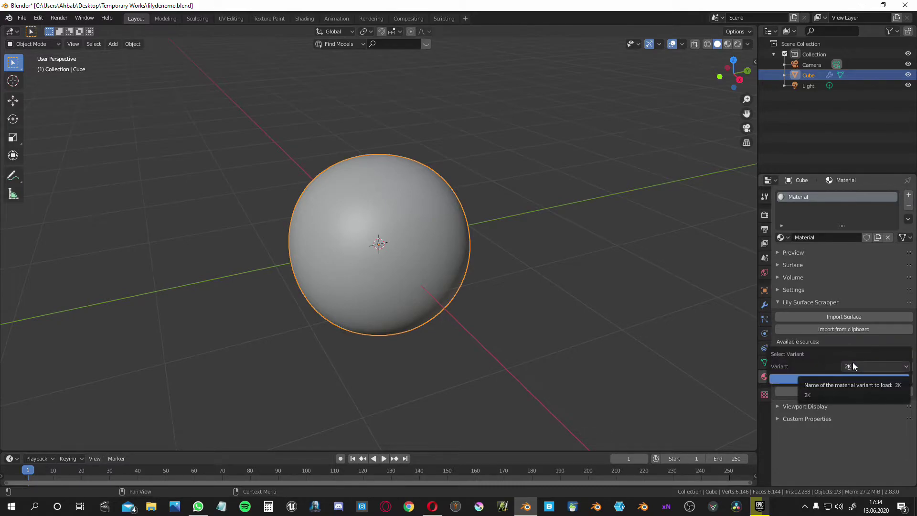
click(856, 367)
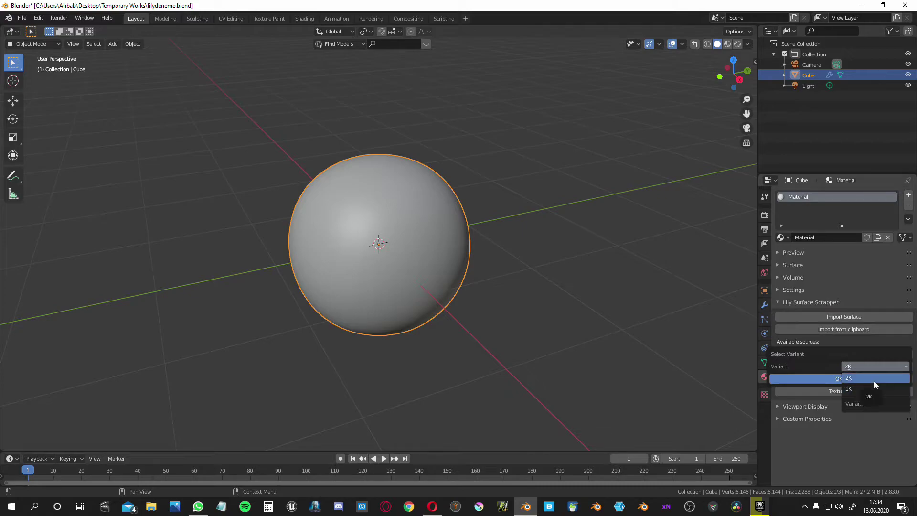
click(873, 380)
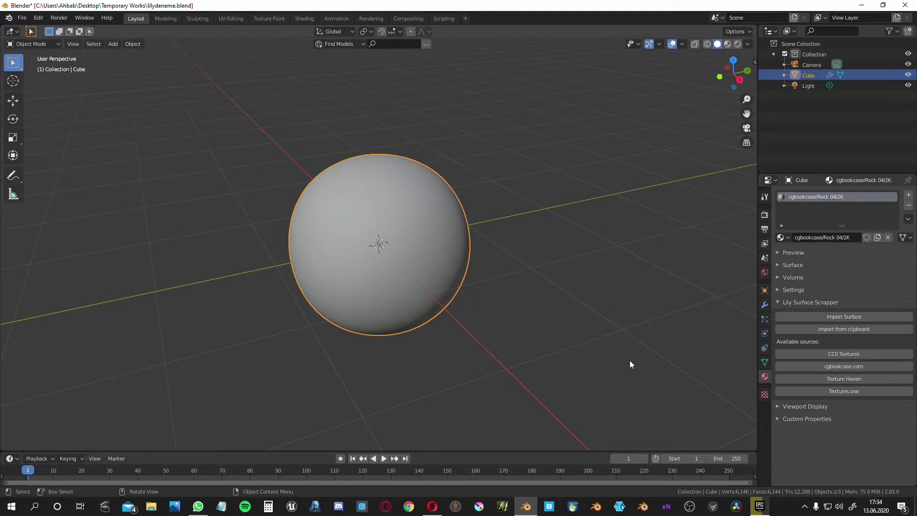
View the rock sphere in Material Preview, then Rendered shading, orbiting around it
click(725, 44)
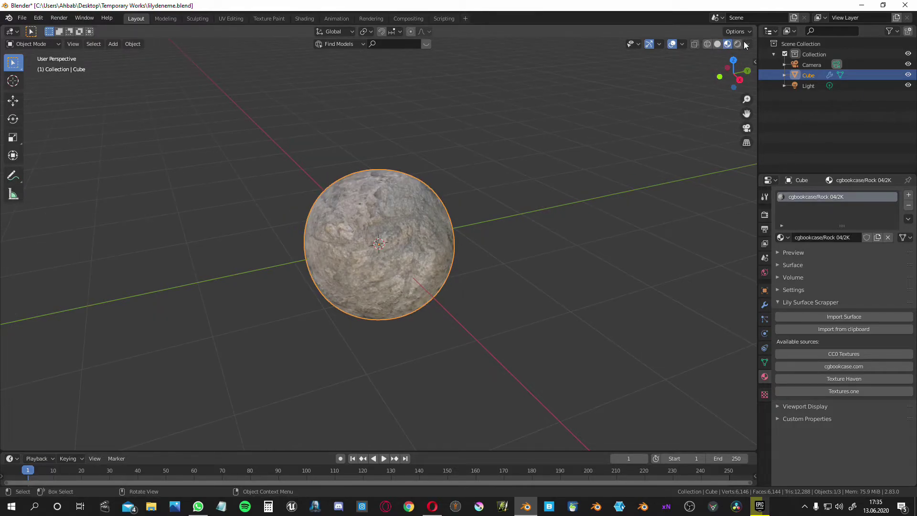
click(737, 44)
middle_drag(454, 266, 401, 220)
scroll(429, 267, up, 3)
scroll(430, 267, down, 4)
In the Shading workspace, bring the material node graph and sphere into view
click(307, 18)
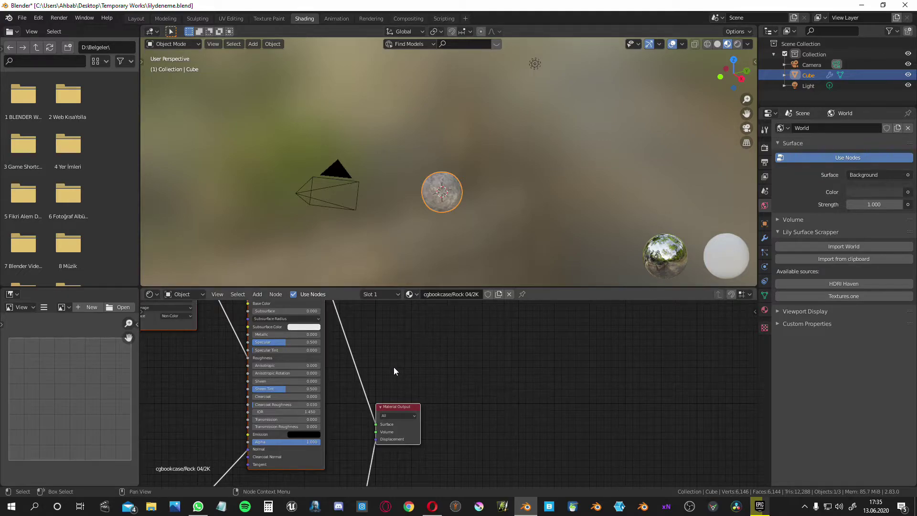
scroll(393, 371, down, 4)
middle_drag(393, 371, 442, 457)
scroll(487, 175, up, 3)
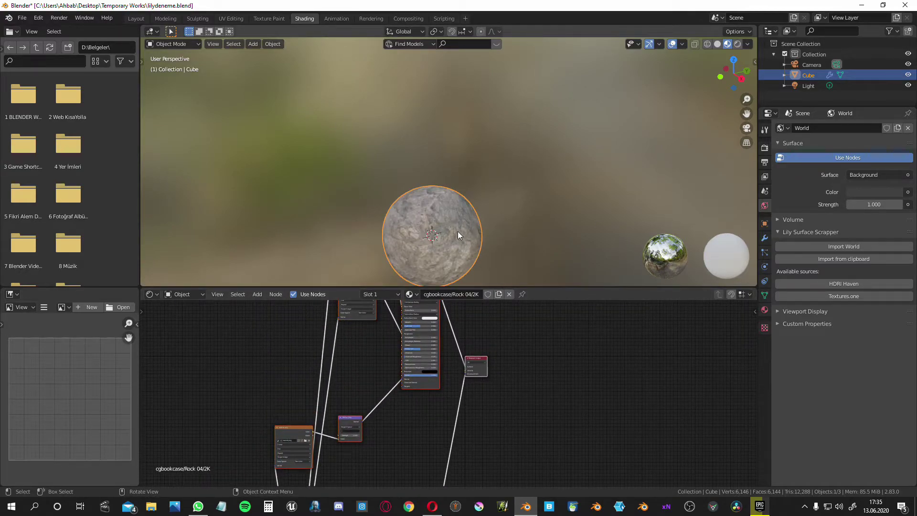
shift+middle_drag(458, 233, 477, 177)
scroll(453, 187, up, 3)
scroll(457, 164, down, 2)
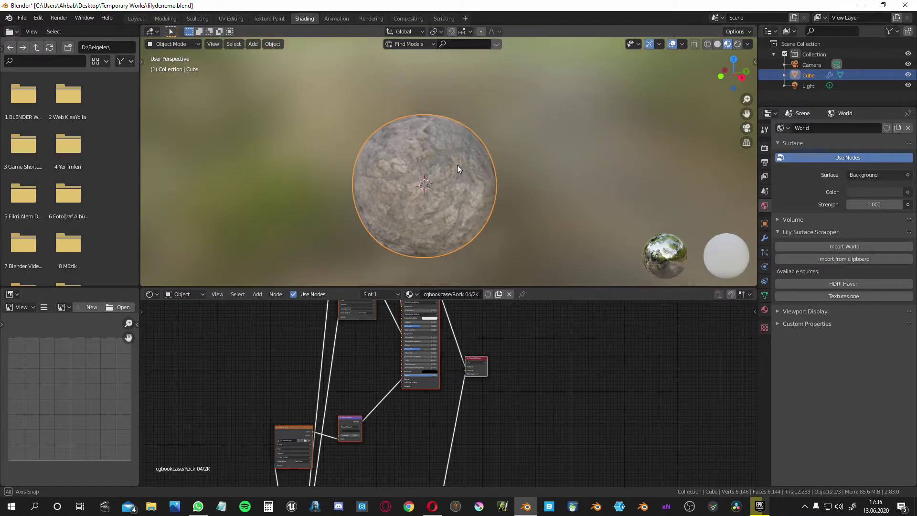
Browse HDRI Haven's gallery and open the Blau River HDRI page
click(840, 285)
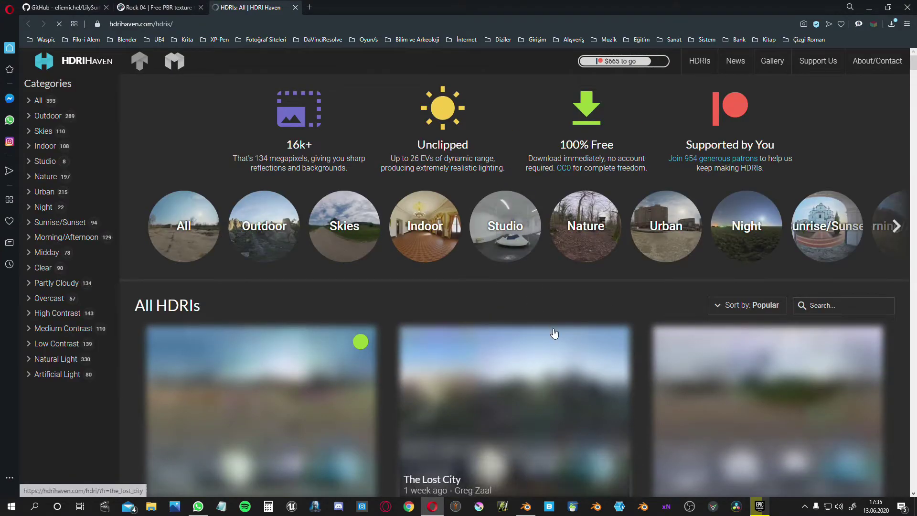
scroll(554, 333, down, 5)
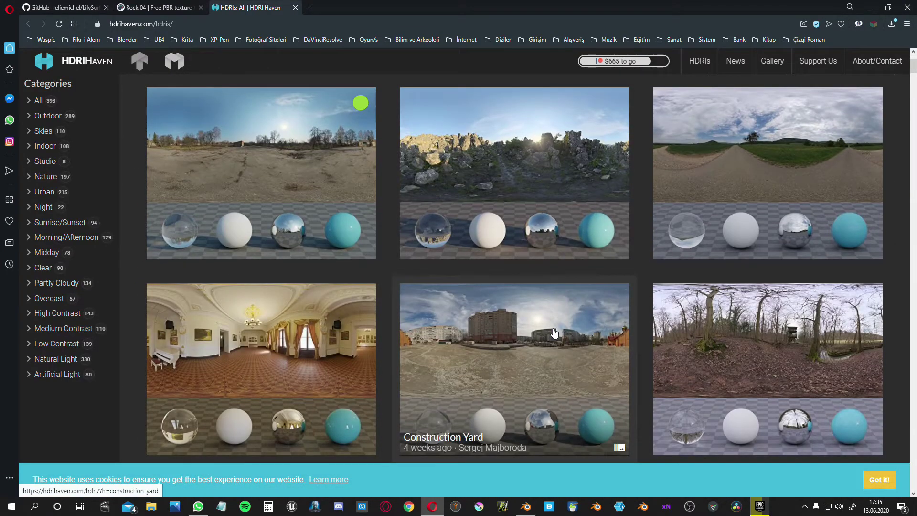
scroll(553, 332, down, 5)
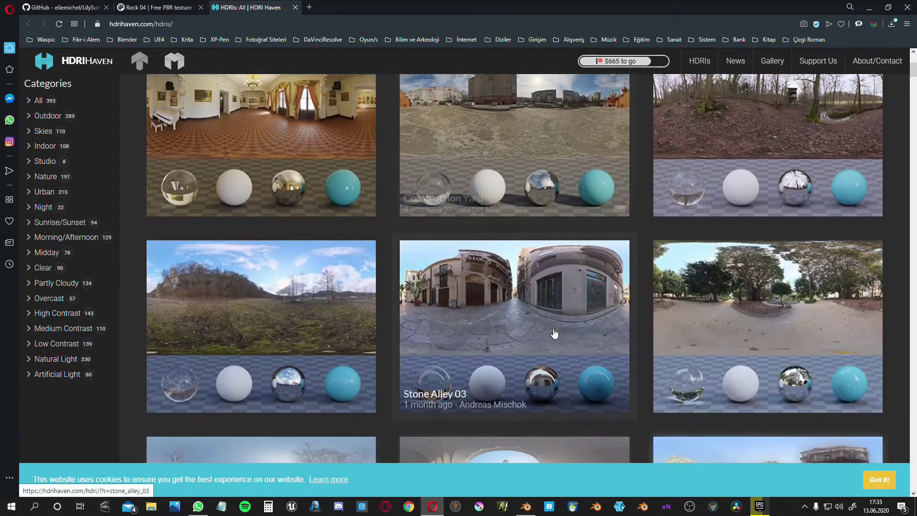
click(278, 307)
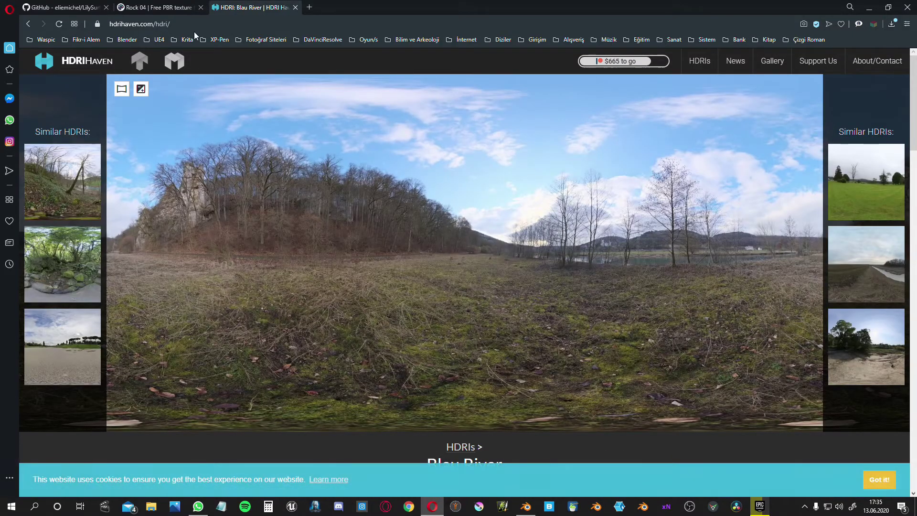
Copy the Blau River page address from the address bar
click(165, 23)
right_click(165, 24)
click(181, 56)
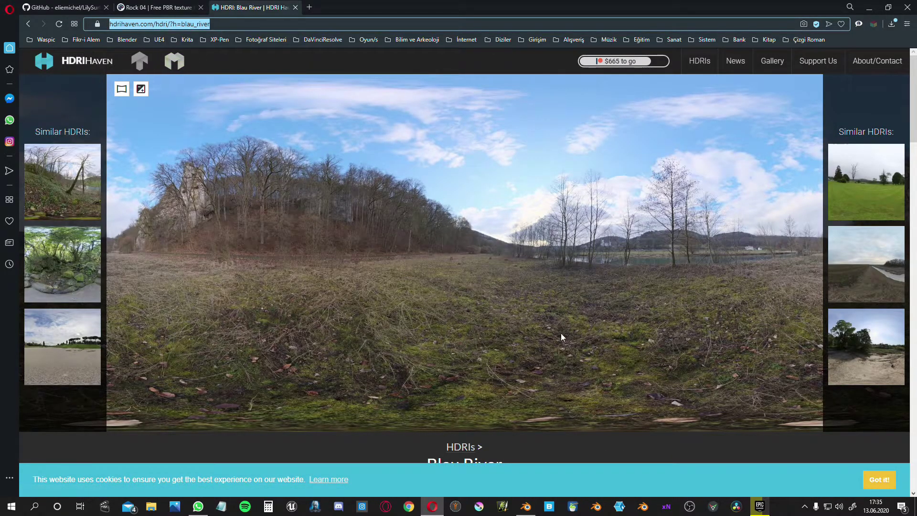
Paste the Blau River URL into Lily Surface Scrapper's Import World and choose the 4k variant
click(869, 7)
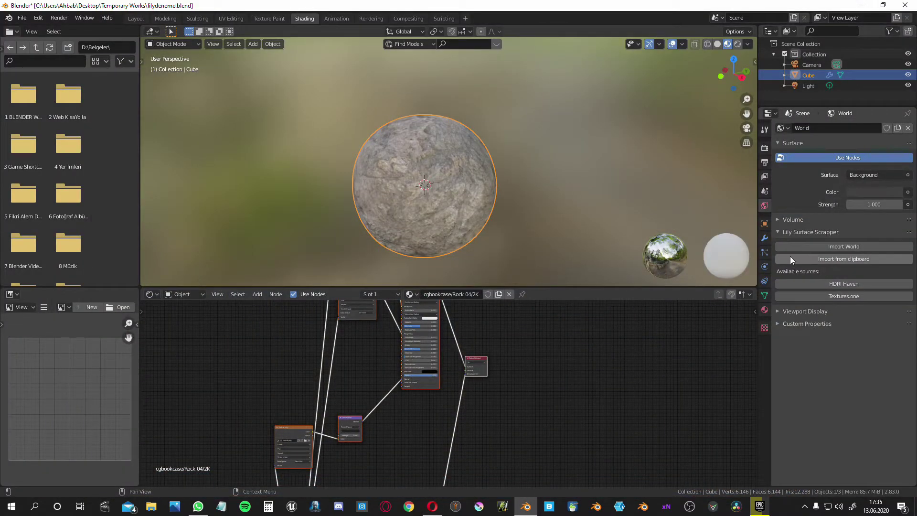
click(840, 246)
click(848, 263)
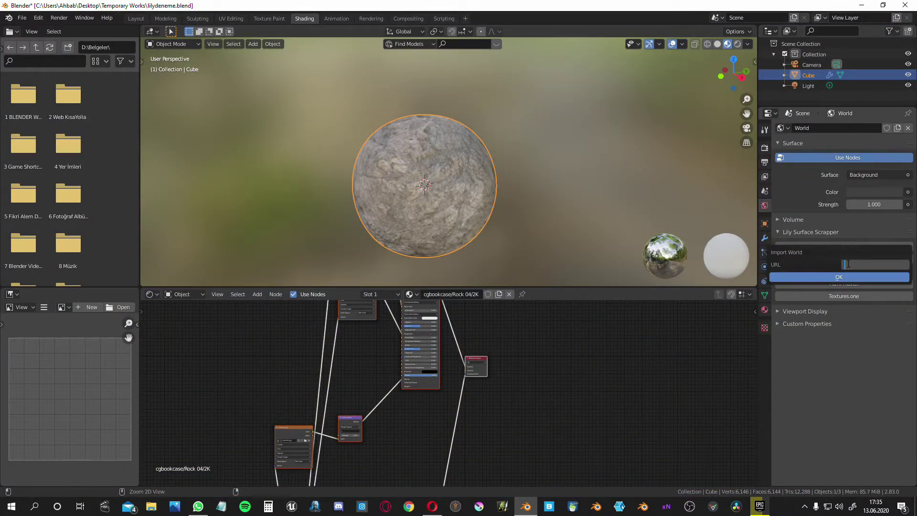
key(ctrl+v)
click(845, 273)
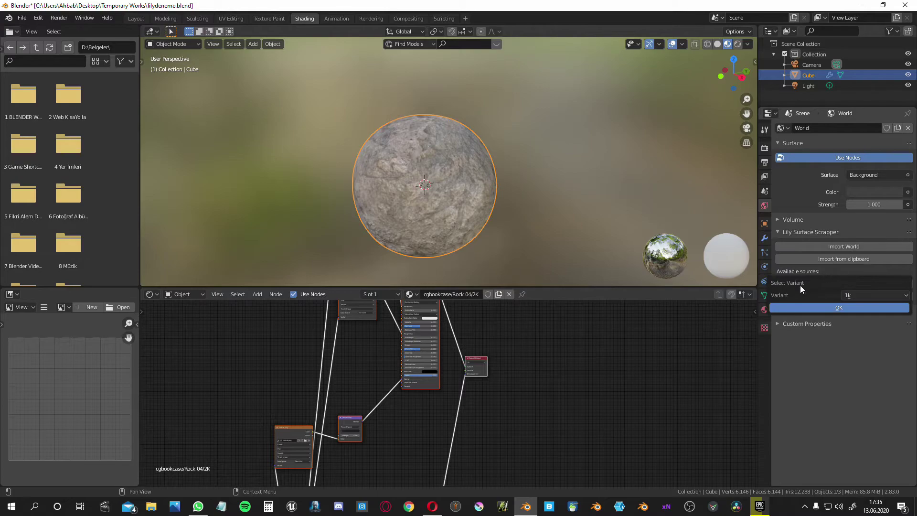
click(855, 295)
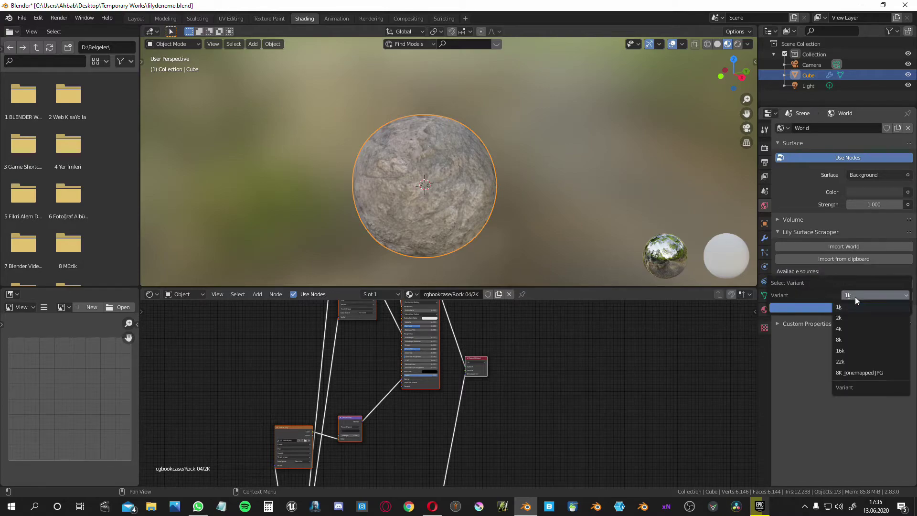
click(854, 329)
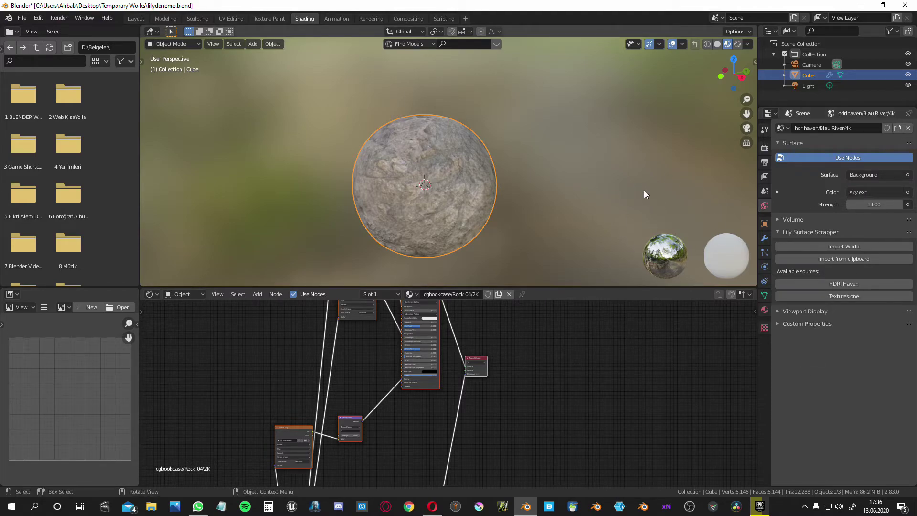
Return to the Layout workspace and orbit around the rendered rock sphere
click(136, 19)
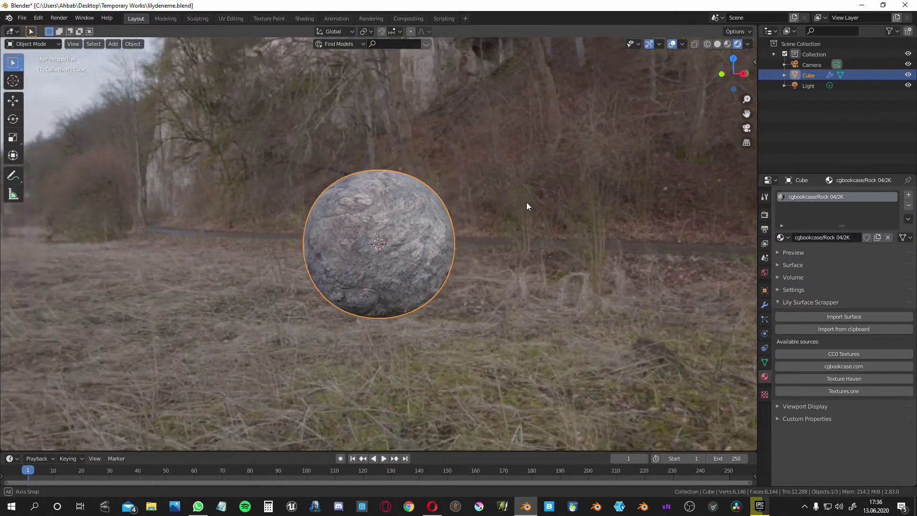
mouse_move(526, 206)
middle_down()
mouse_move(394, 219)
mouse_move(457, 177)
mouse_move(519, 226)
mouse_move(384, 205)
mouse_move(567, 201)
mouse_move(278, 207)
mouse_move(273, 199)
mouse_move(516, 221)
mouse_move(535, 211)
middle_up()
scroll(394, 218, down, 3)
scroll(536, 211, up, 2)
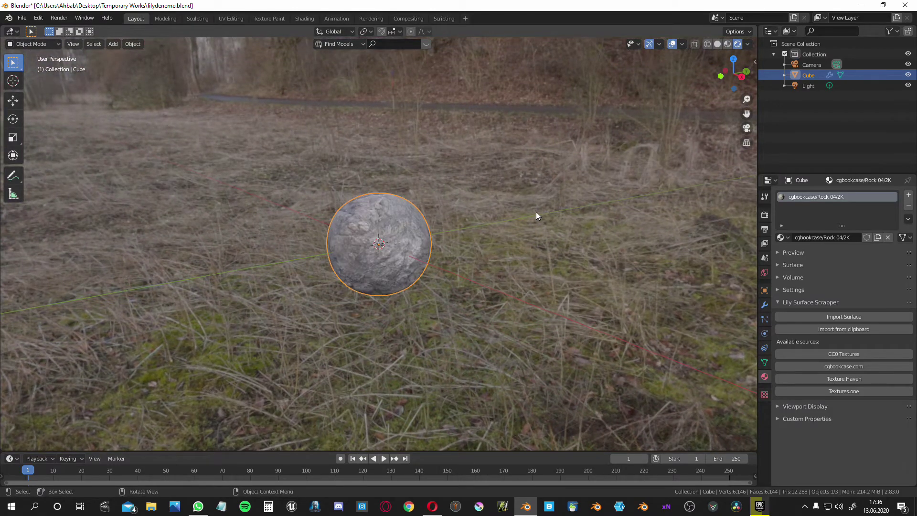
scroll(535, 211, down, 2)
Swing the view toward the trees and river, then tilt down toward the grass
middle_drag(514, 211, 574, 213)
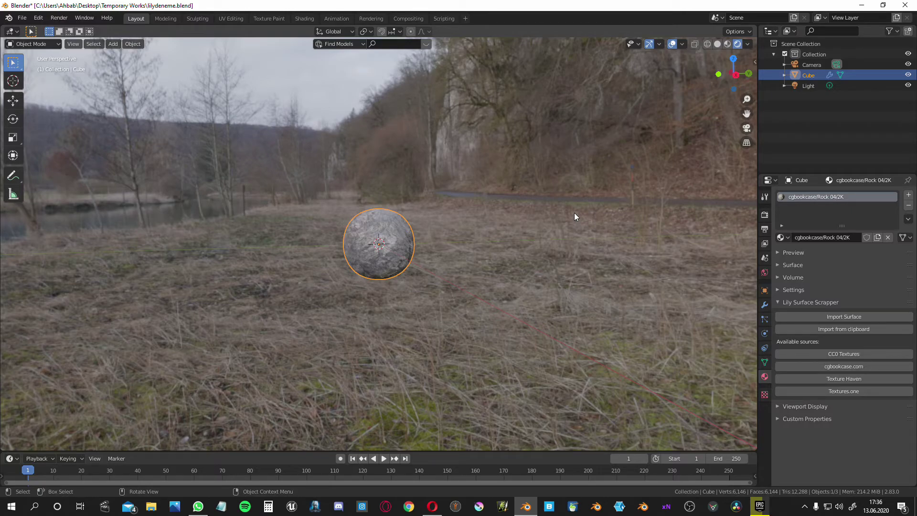
scroll(545, 238, up, 3)
scroll(544, 237, down, 4)
middle_drag(544, 237, 499, 231)
scroll(540, 228, up, 2)
scroll(540, 229, down, 2)
scroll(479, 235, up, 3)
scroll(499, 231, down, 2)
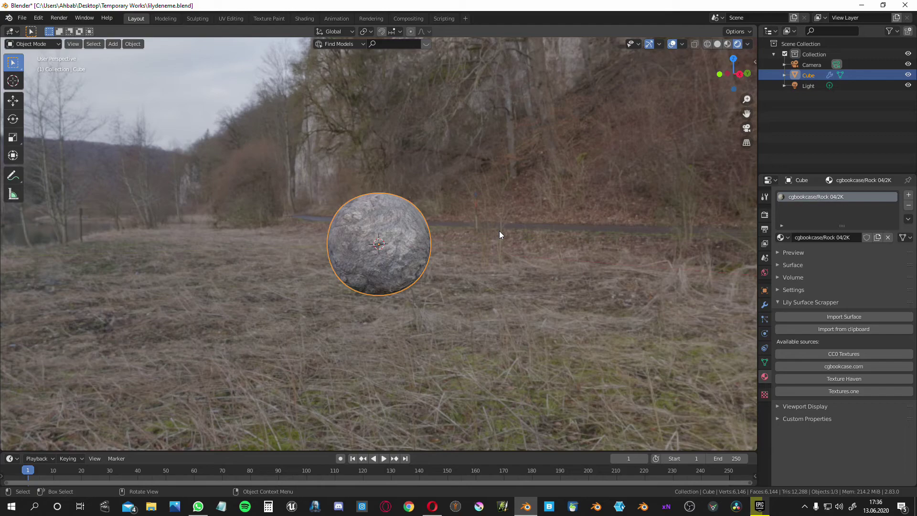